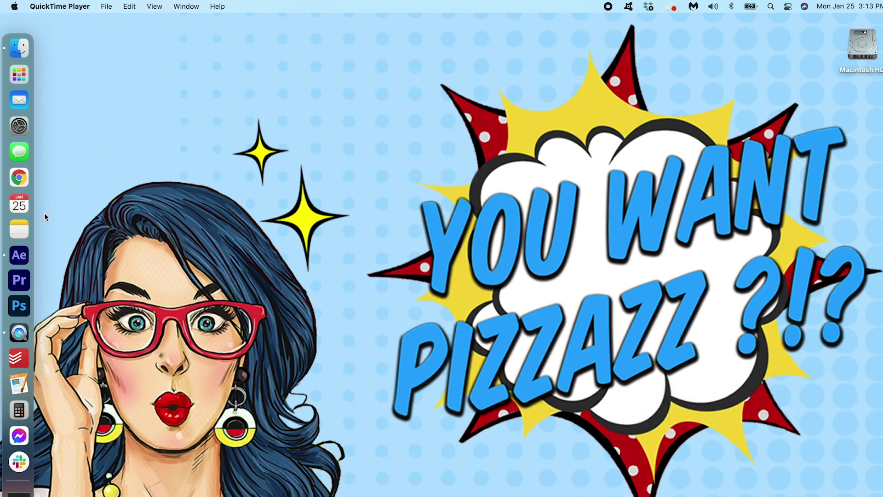
Switch to After Effects and start a new composition with a width of 1920 px and a height of 1080 px.
left_click(19, 255)
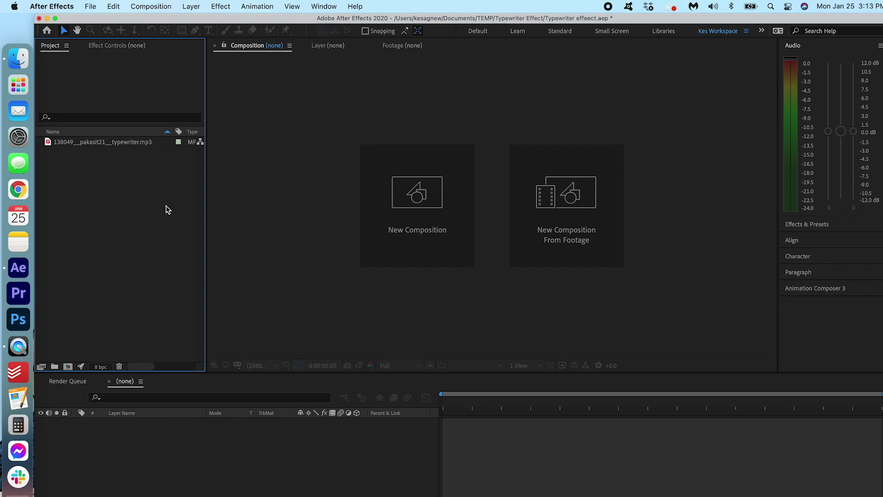
left_click(67, 366)
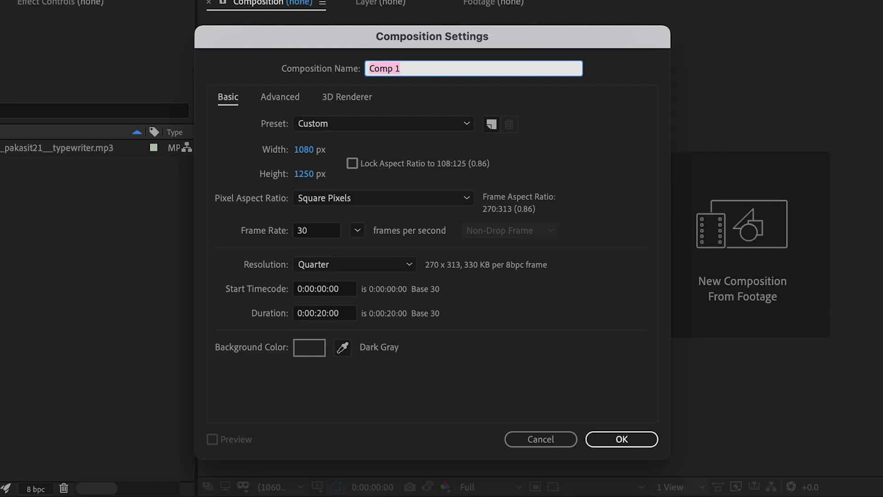
left_click(306, 150)
type("1920")
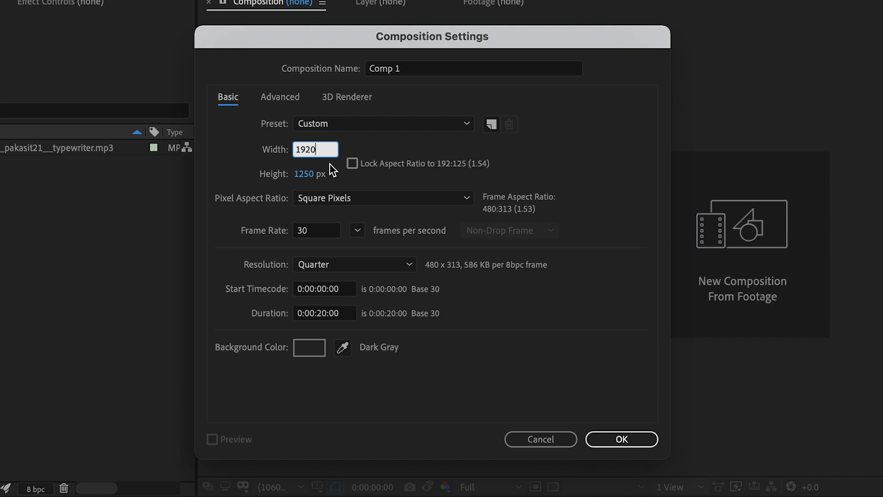
left_click(302, 174)
type("1080")
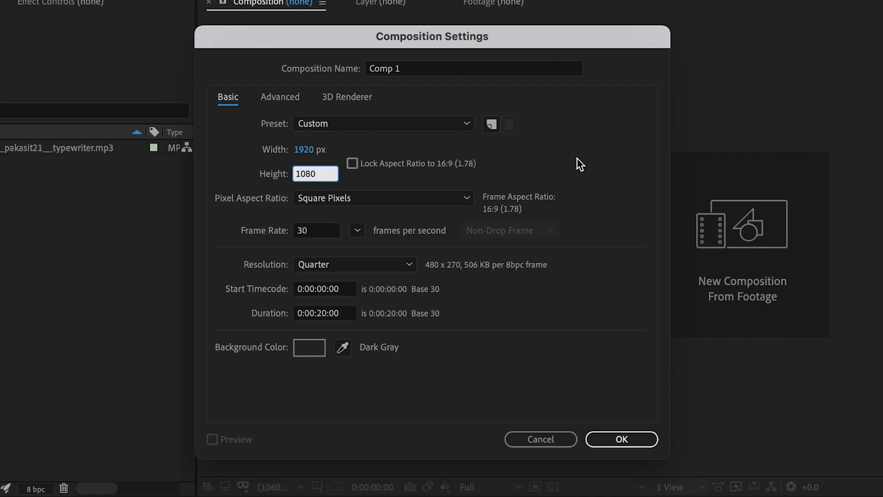
left_click(578, 165)
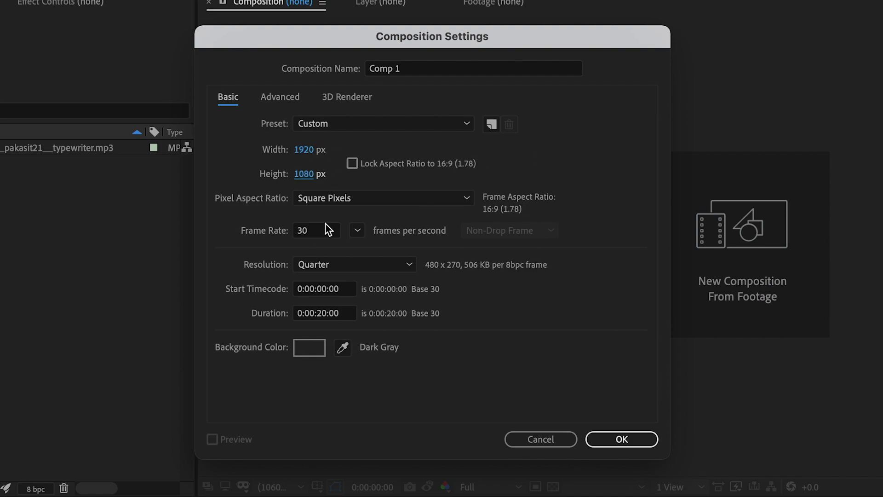
Set the composition's duration to 0:00:05:00 and create it.
left_click(325, 313)
key("BackSpace")
key("BackSpace")
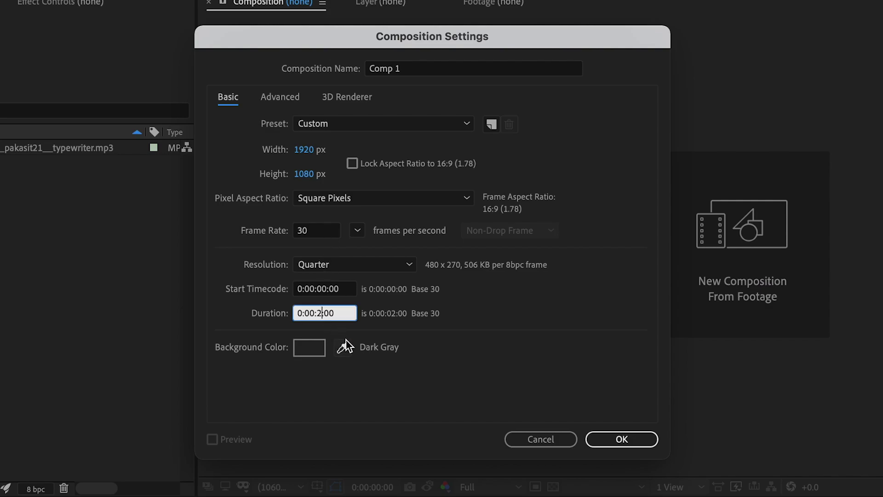
type("05")
left_click(569, 315)
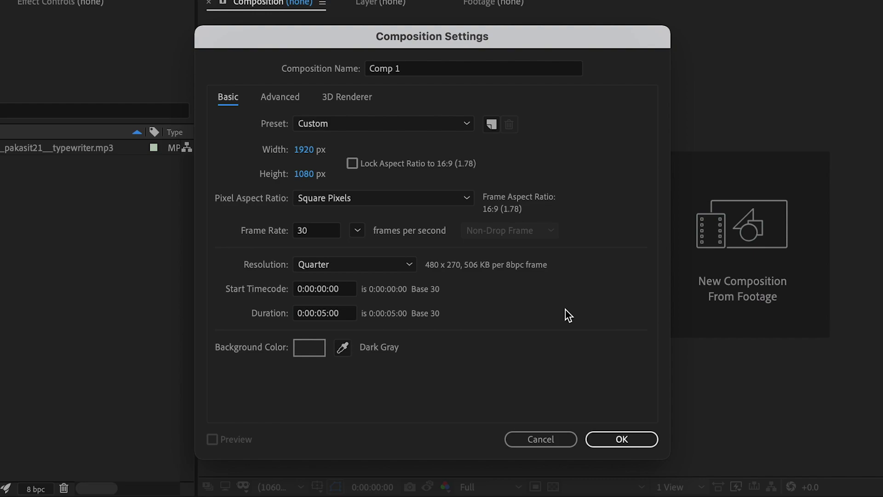
left_click(640, 440)
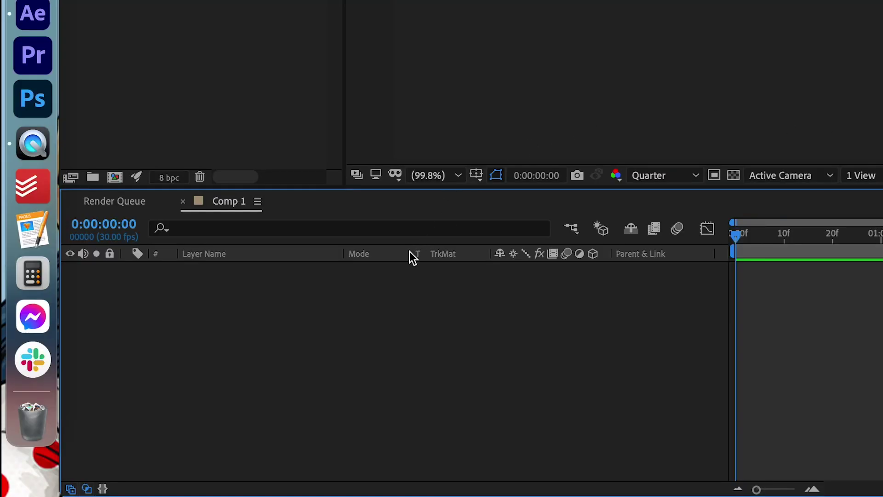
Add a white 1920 x 1080 px solid layer named BG to the composition.
right_click(387, 327)
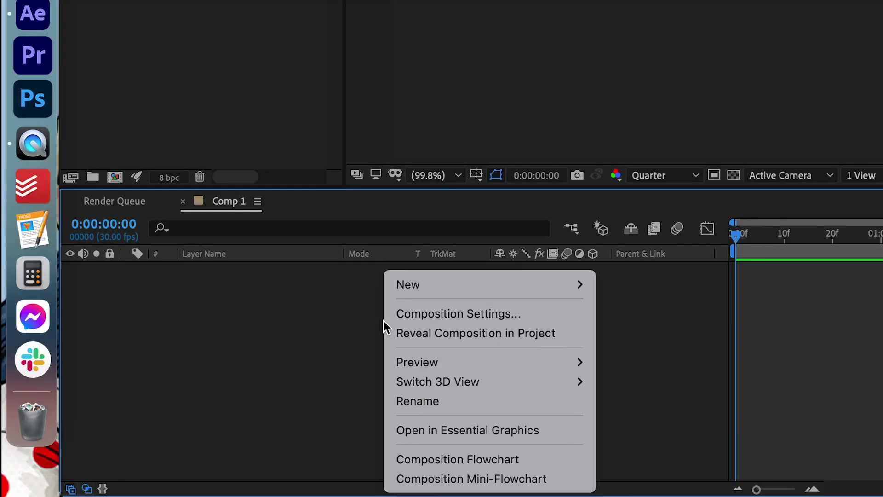
mouse_move(509, 286)
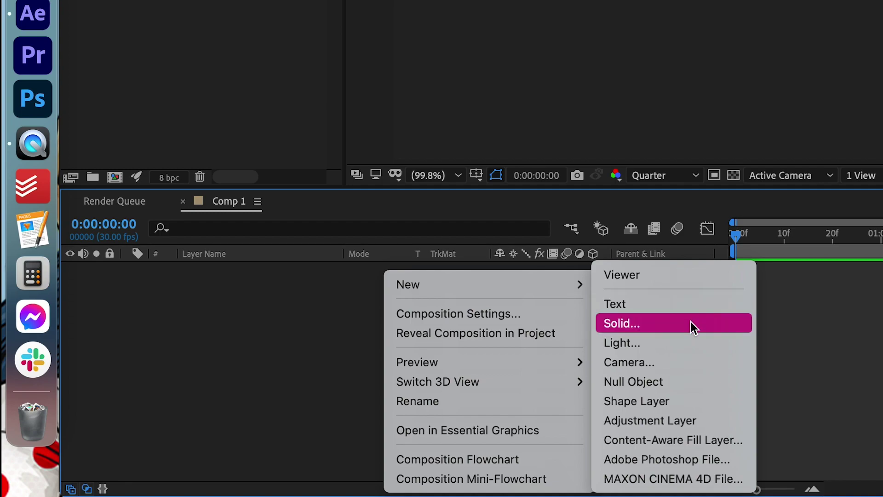
left_click(691, 324)
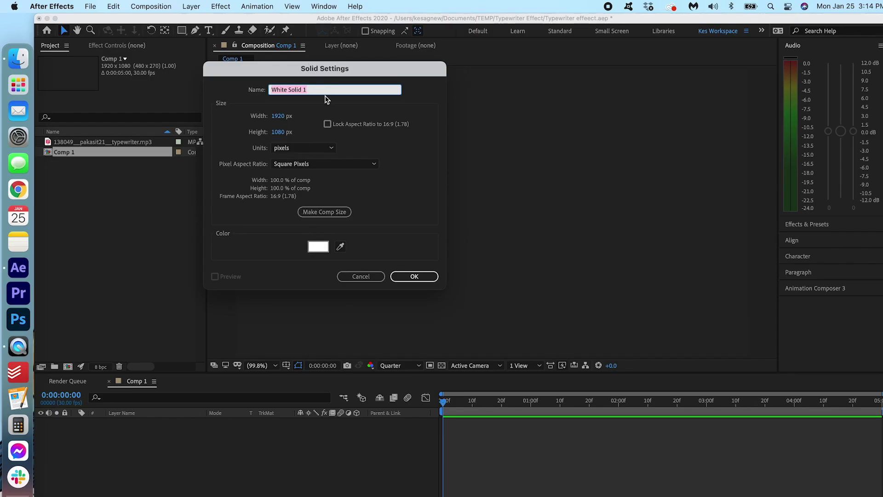
type("BG")
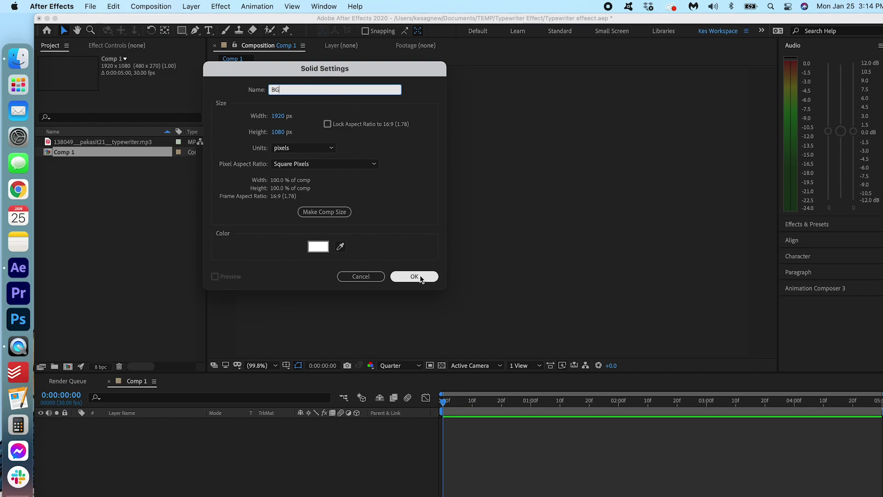
left_click(420, 277)
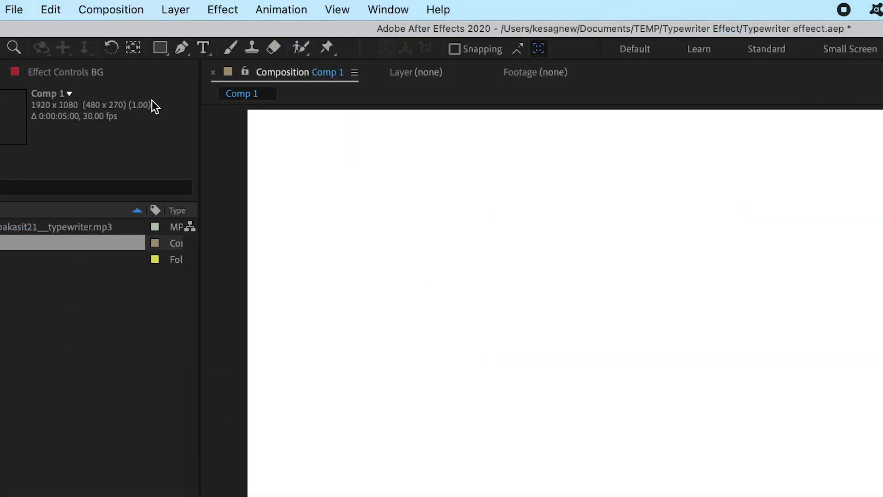
Add a horizontal text layer reading "Typewriter effect" in the upper middle of the composition.
left_click(204, 48)
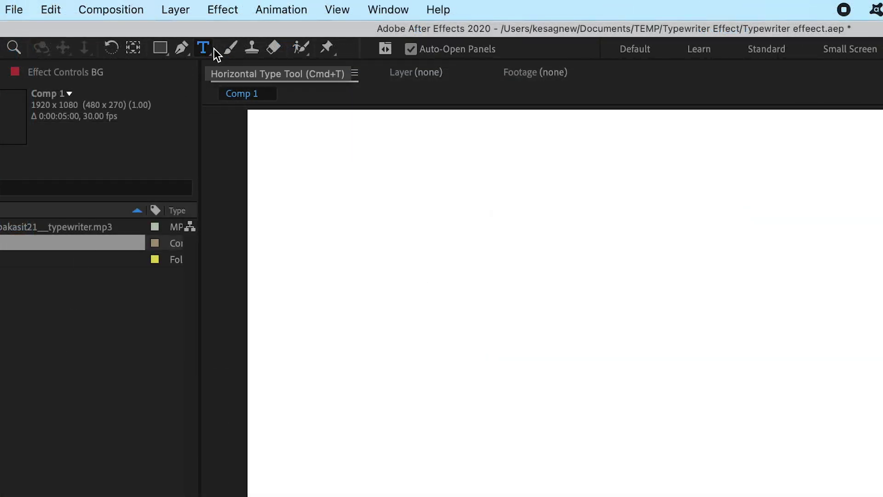
left_click(545, 306)
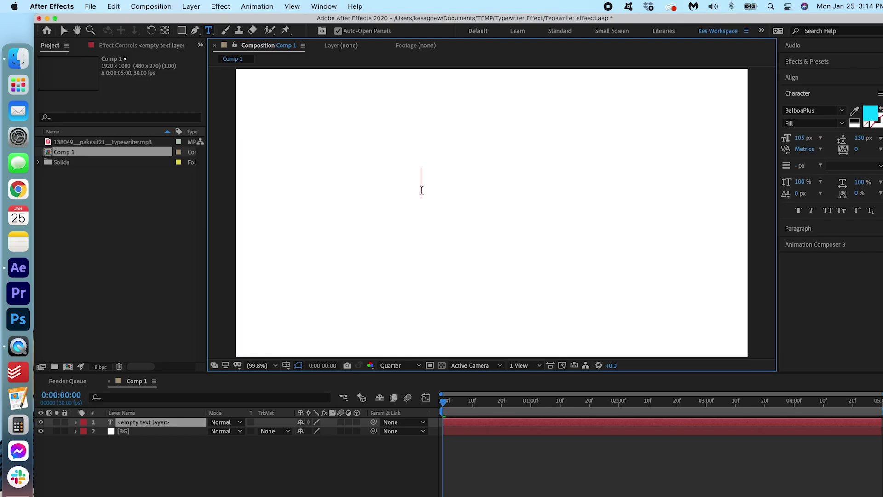
type("Typewrite")
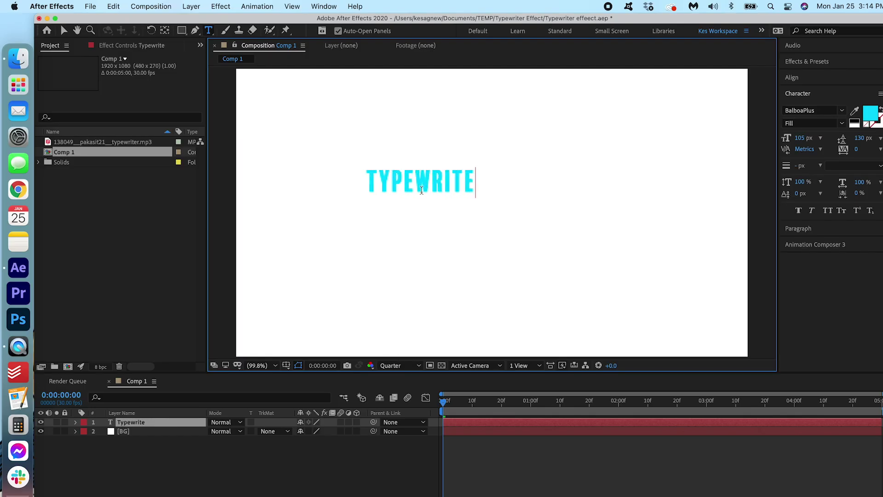
type("r e")
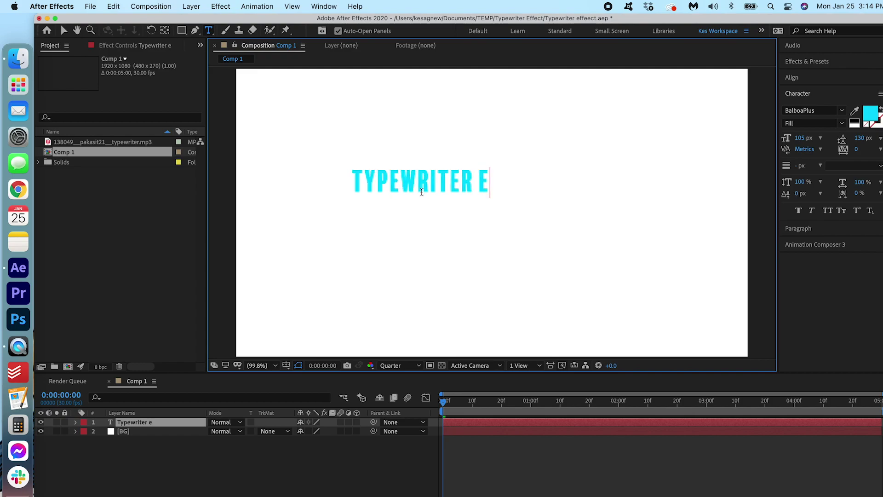
type("ffect")
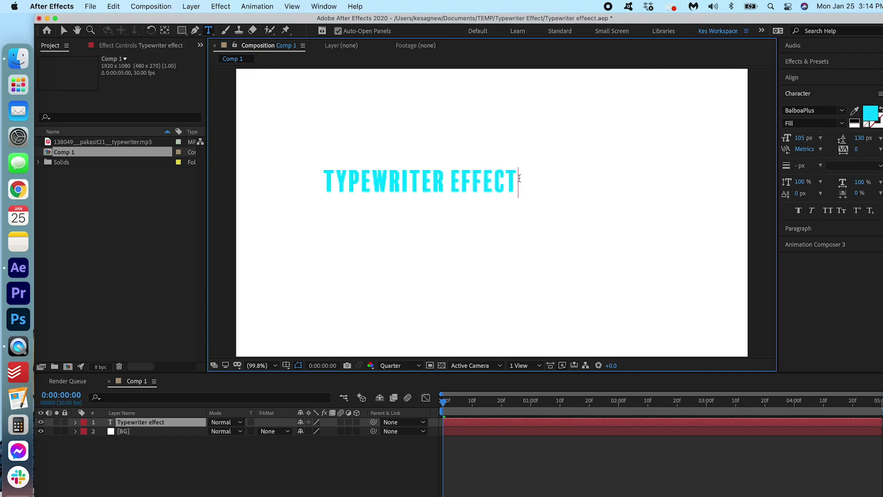
Change the fill color of the whole "Typewriter effect" text to black.
left_click_drag(514, 180, 287, 179)
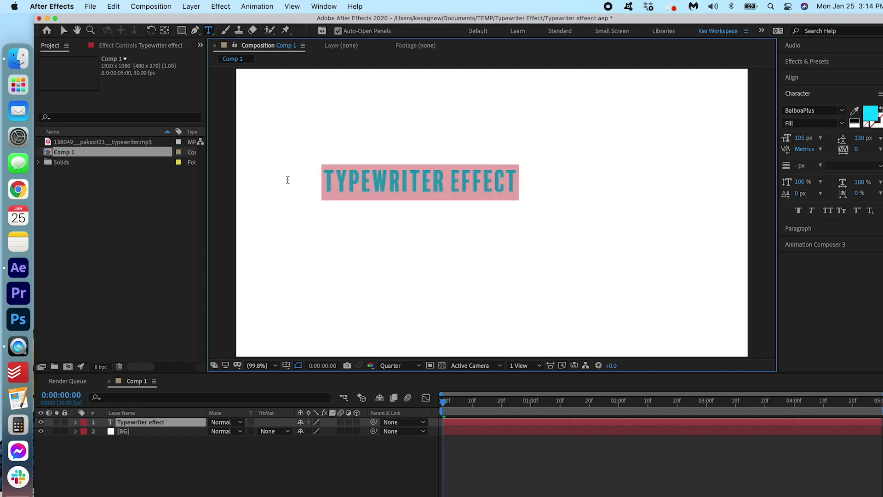
left_click(871, 113)
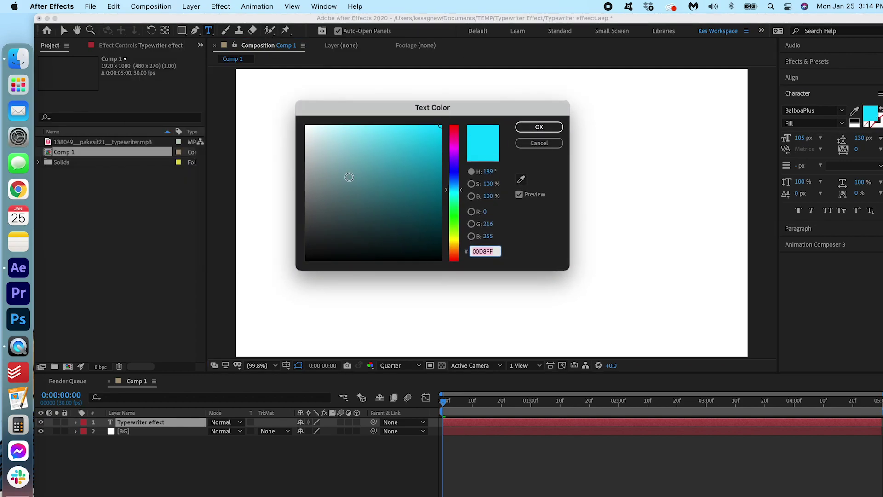
left_click_drag(349, 177, 308, 259)
left_click(552, 128)
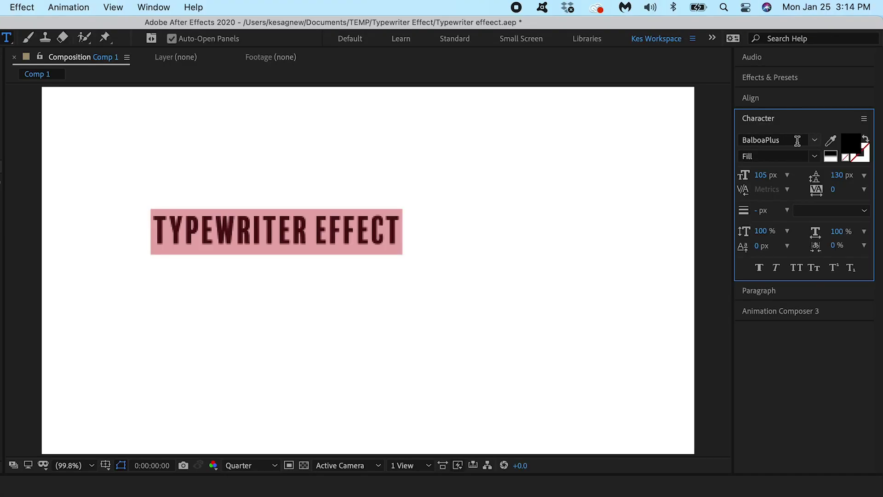
Set the text's font to American Typewriter Regular and its size to 157 px.
left_click(829, 111)
type("type")
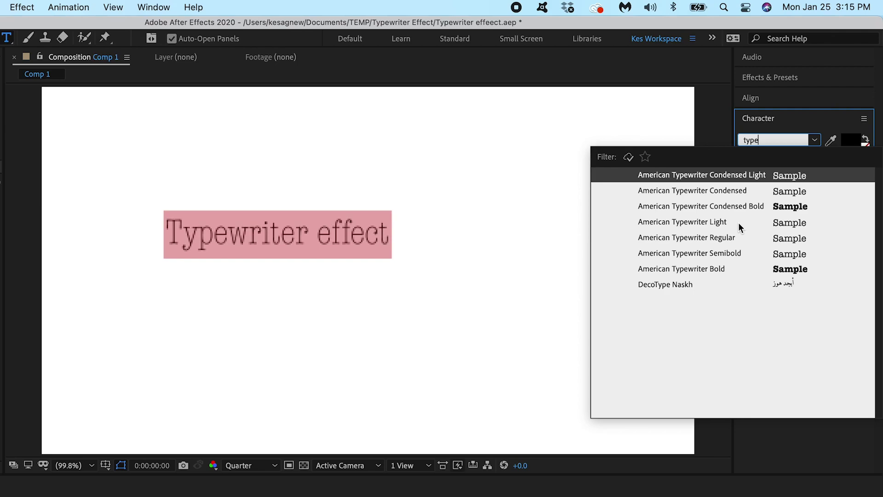
left_click(740, 239)
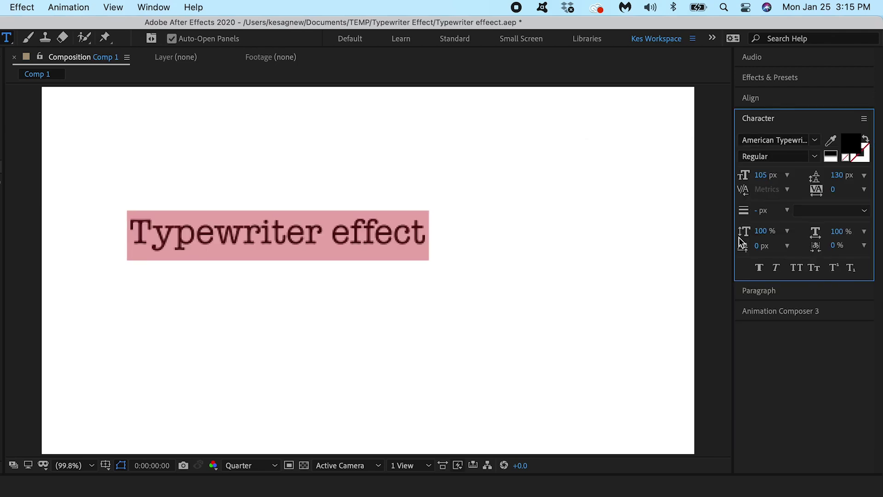
left_click_drag(761, 176, 806, 181)
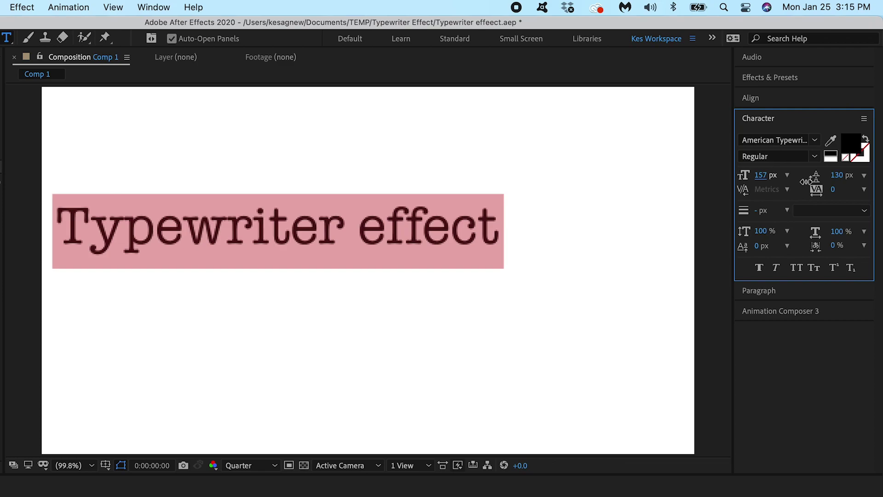
Center the text layer horizontally and vertically in the composition.
left_click(826, 98)
left_click(774, 135)
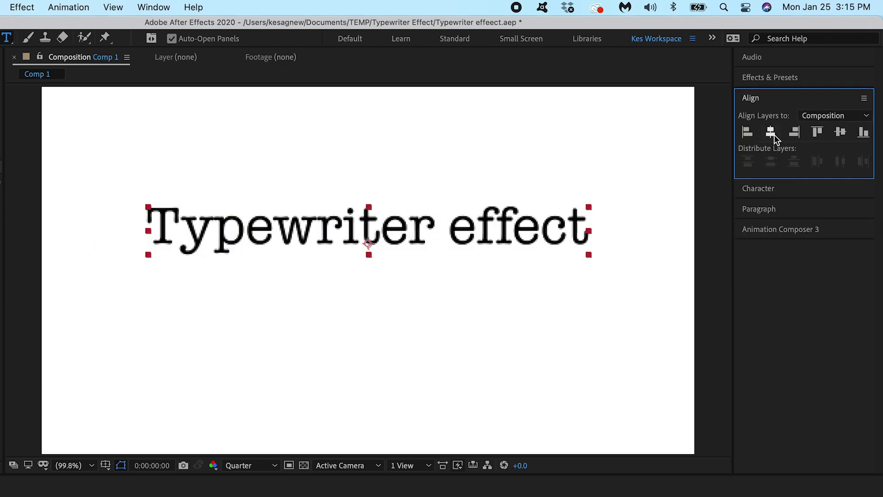
left_click(840, 136)
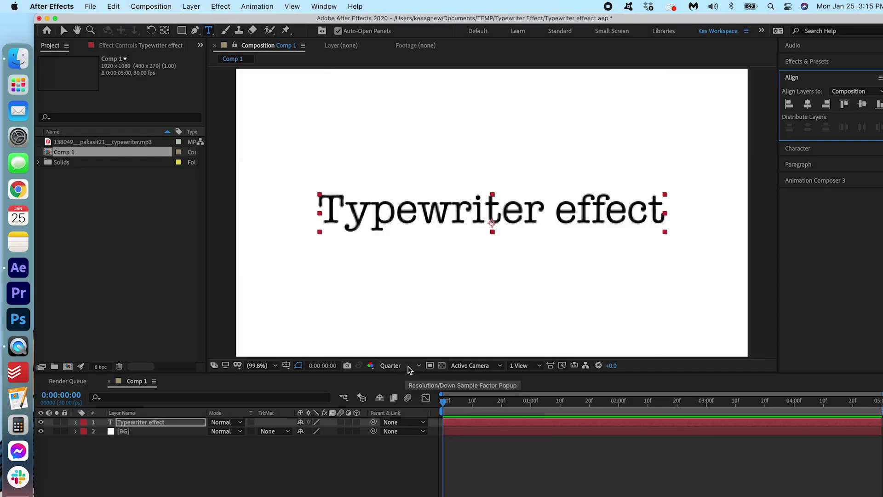
Set the composition preview resolution to Full and deselect the text layer.
left_click(258, 465)
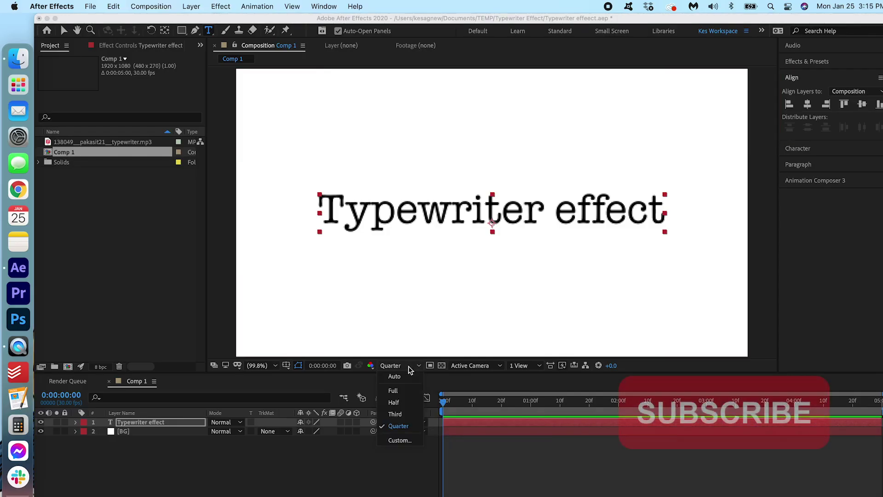
left_click(409, 390)
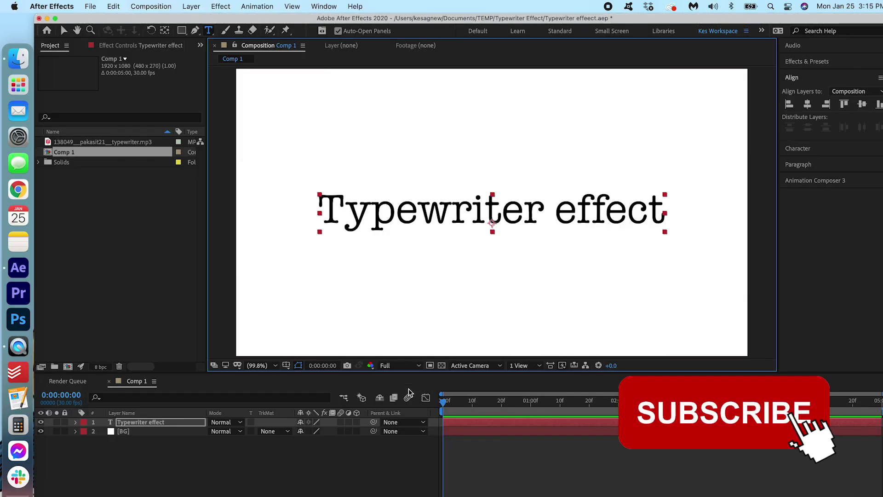
left_click(393, 447)
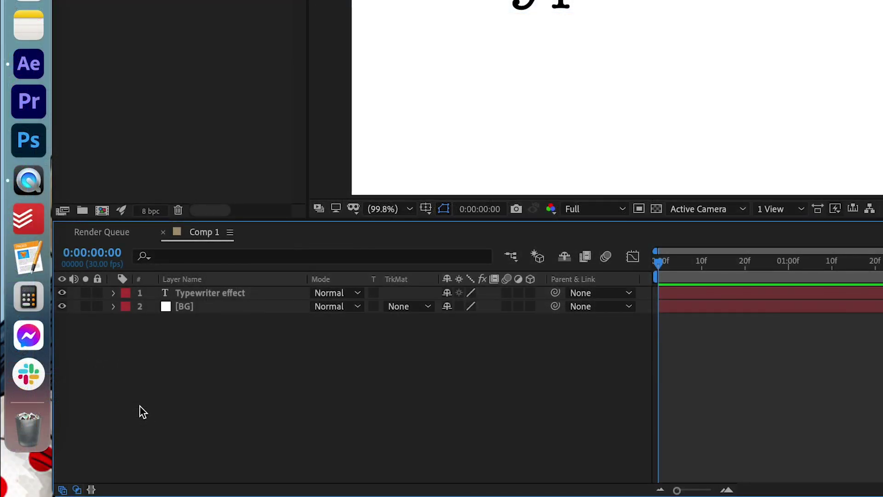
Add a Character Offset animator to the "Typewriter effect" text layer and add an Opacity property to that animator.
left_click(113, 293)
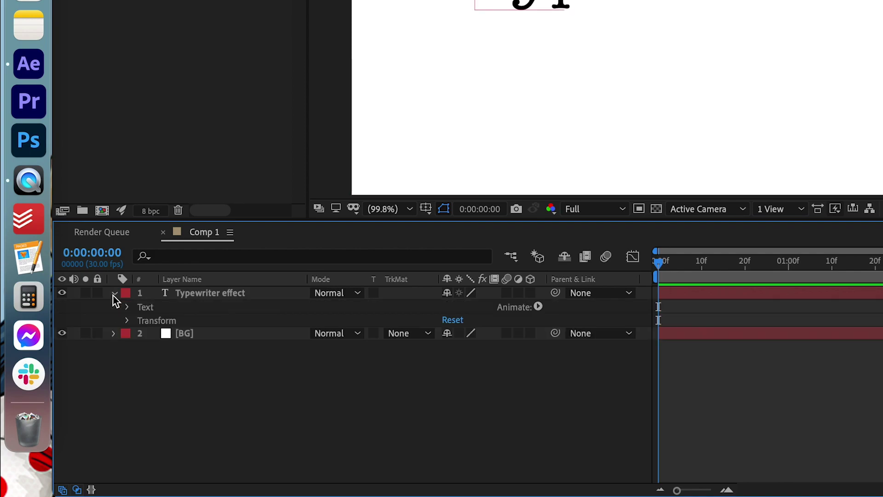
left_click(537, 307)
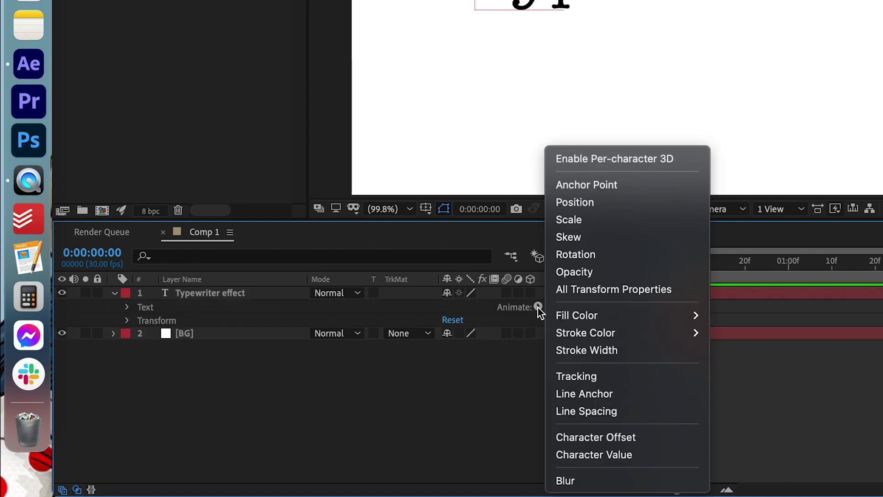
left_click(657, 436)
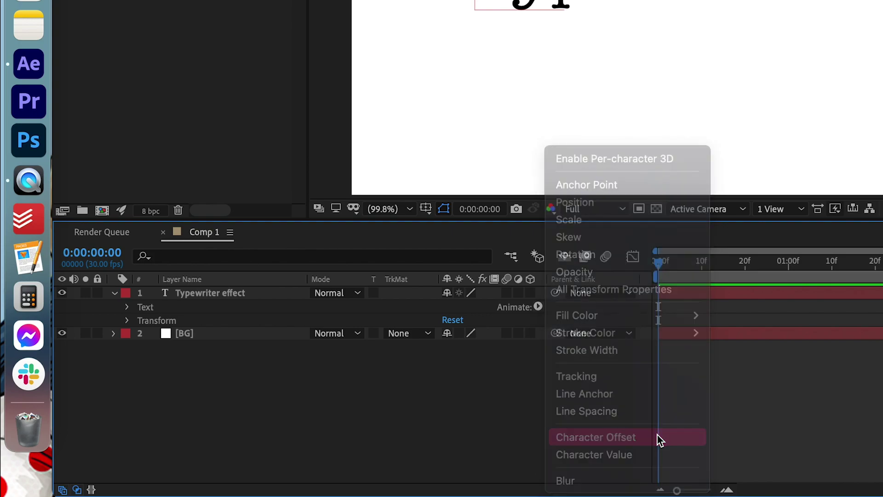
left_click(209, 362)
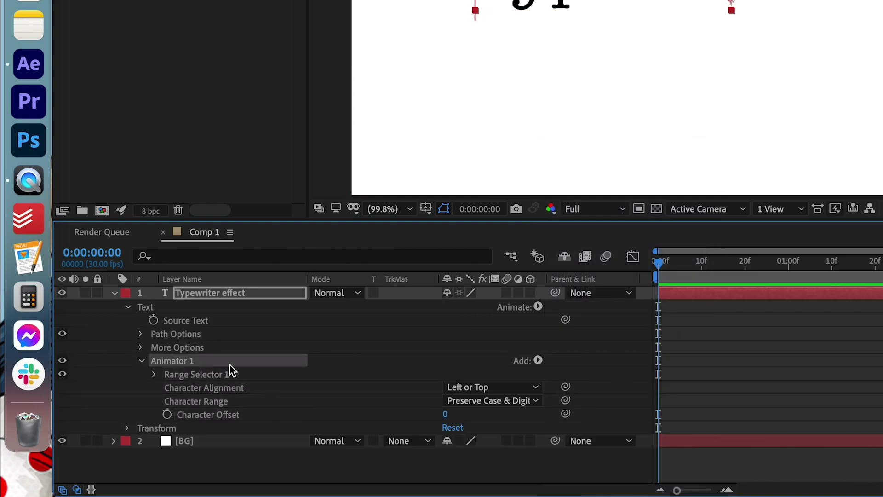
left_click(538, 361)
mouse_move(541, 366)
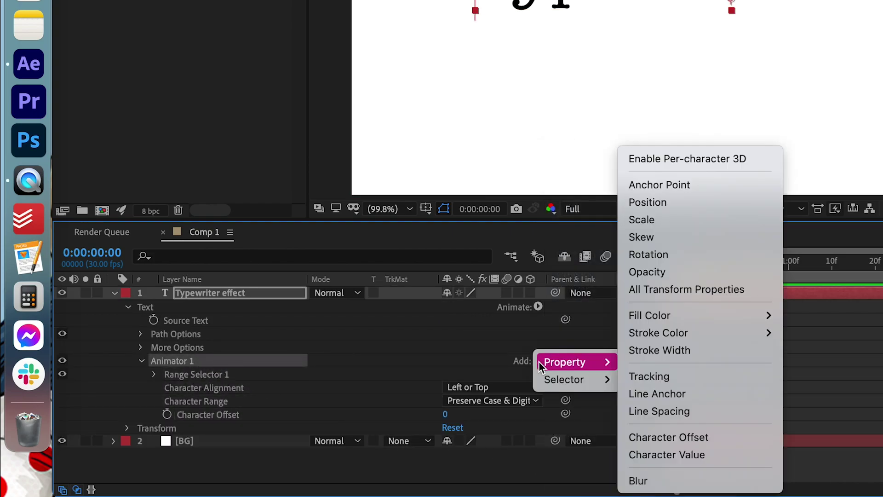
left_click(718, 272)
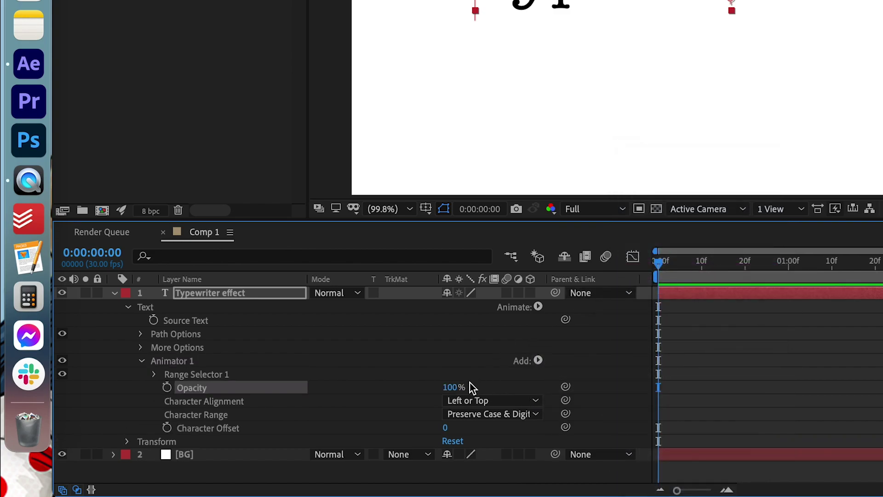
Set the text animator's Opacity to 0%.
left_click(452, 387)
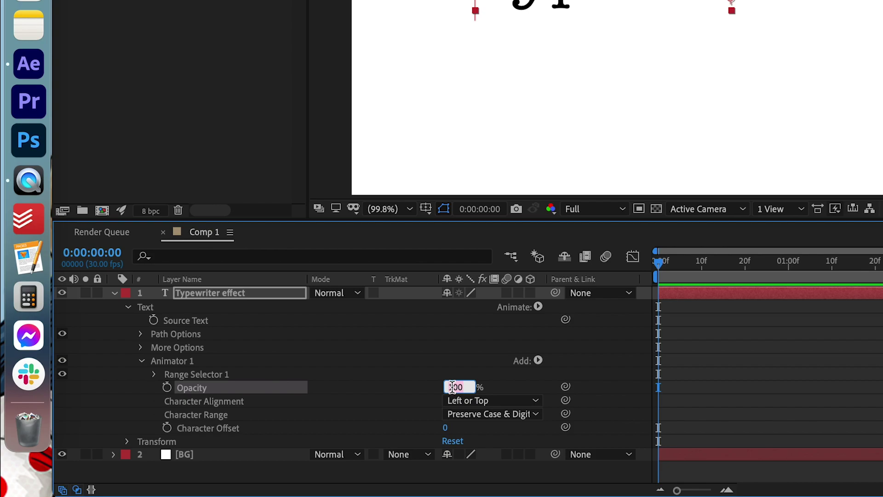
type("0")
key("Return")
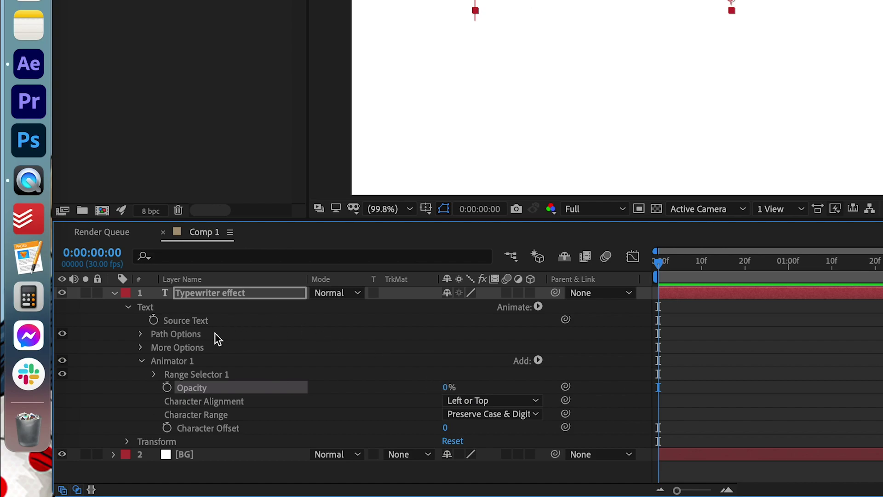
Keyframe Range Selector 1's Start at 0% on the first frame and at 100% at 0:00:04:10.
left_click(153, 374)
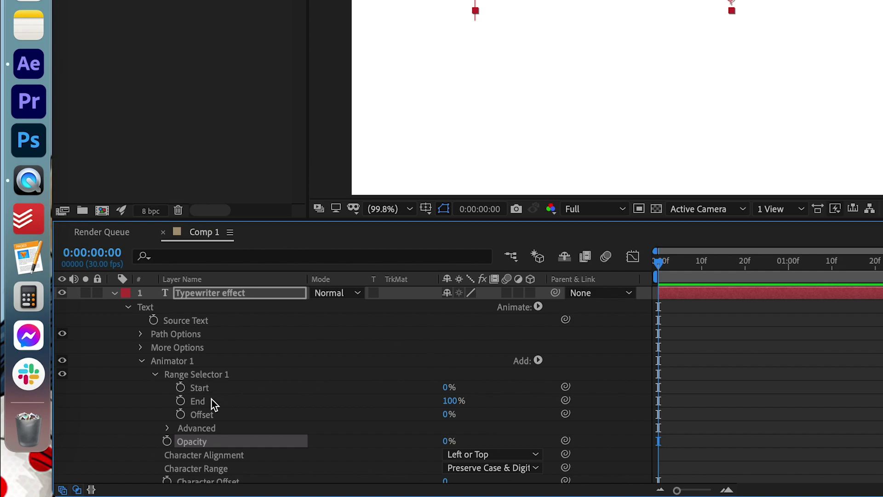
left_click(181, 387)
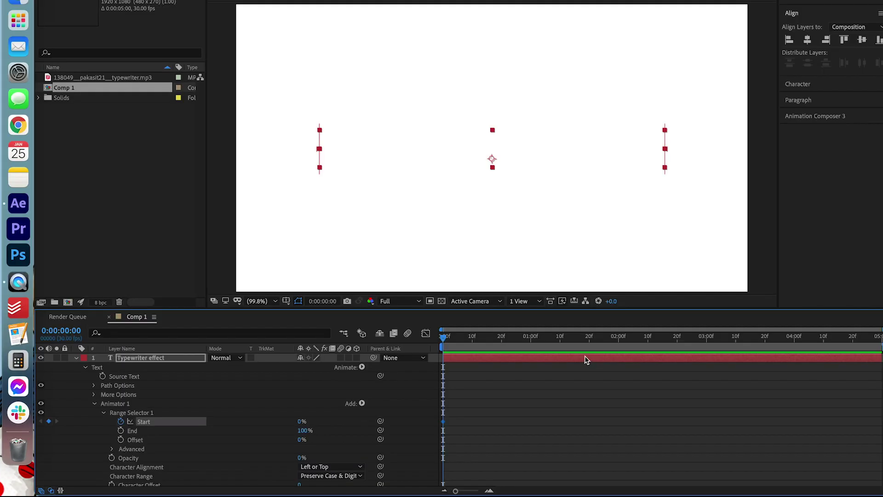
left_click_drag(506, 336, 823, 338)
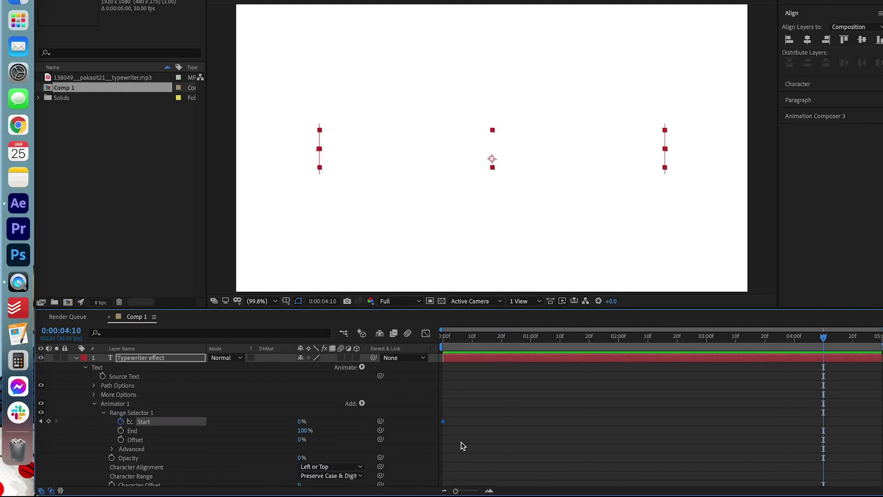
left_click(299, 422)
type("100")
key("Return")
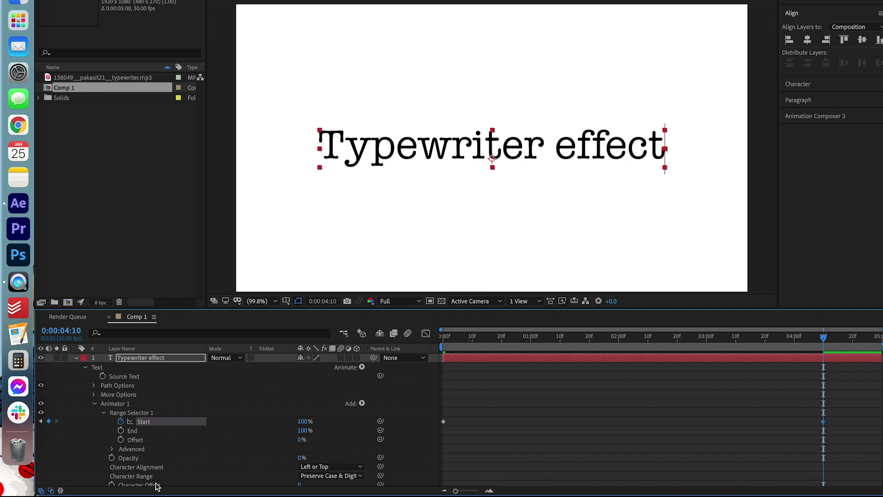
Set Smoothness to 0% in the range selector's advanced options, collapse the text properties, and play the animation from the start.
left_click(112, 449)
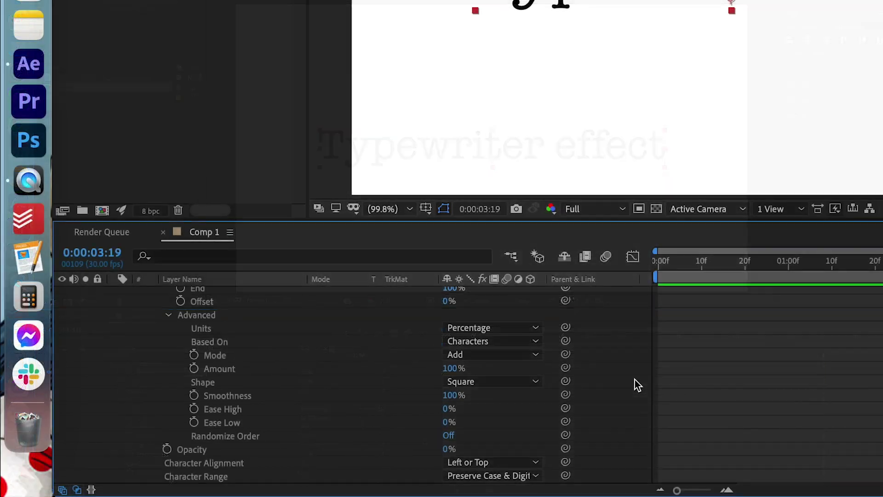
left_click(455, 397)
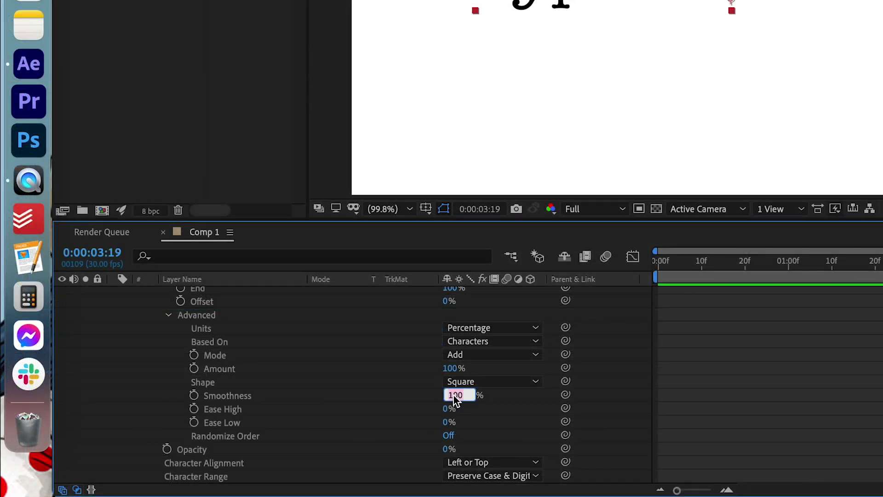
type("0")
key("Return")
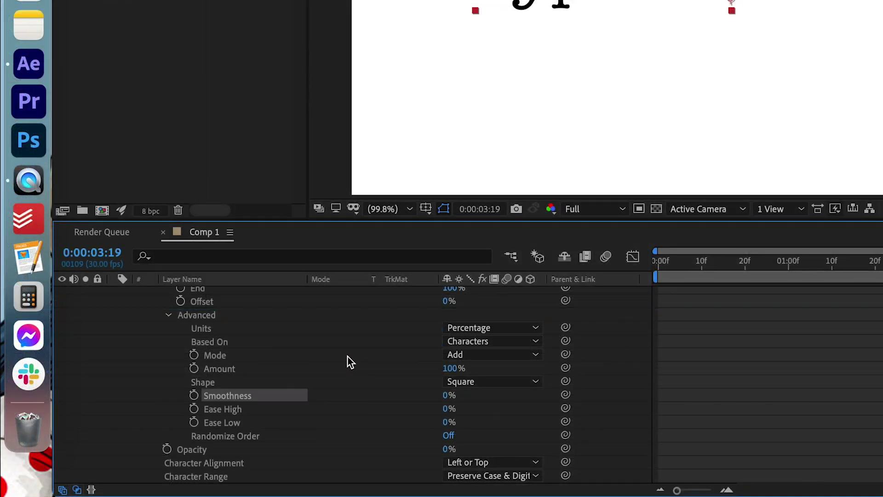
scroll(348, 357, "up", 5)
left_click(140, 361)
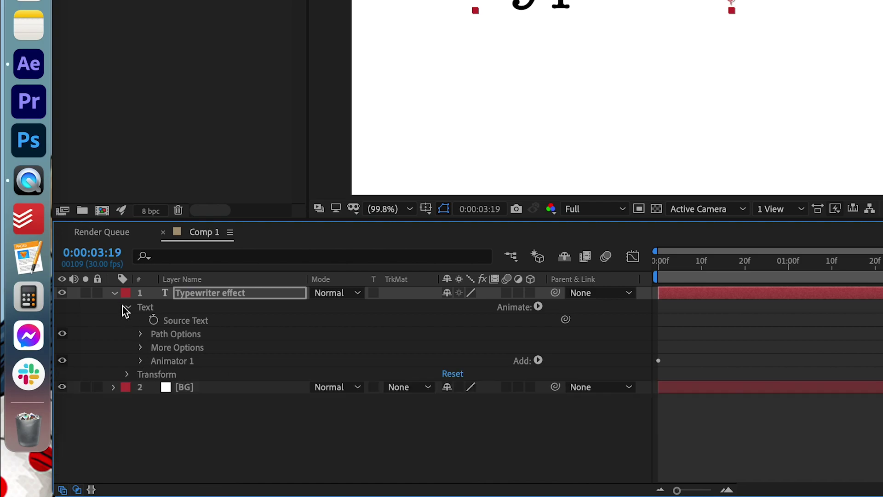
left_click(127, 307)
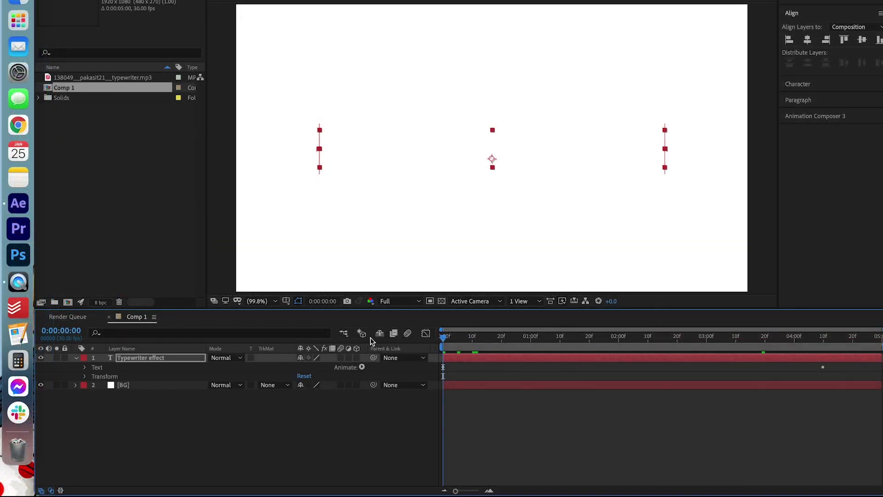
key("space")
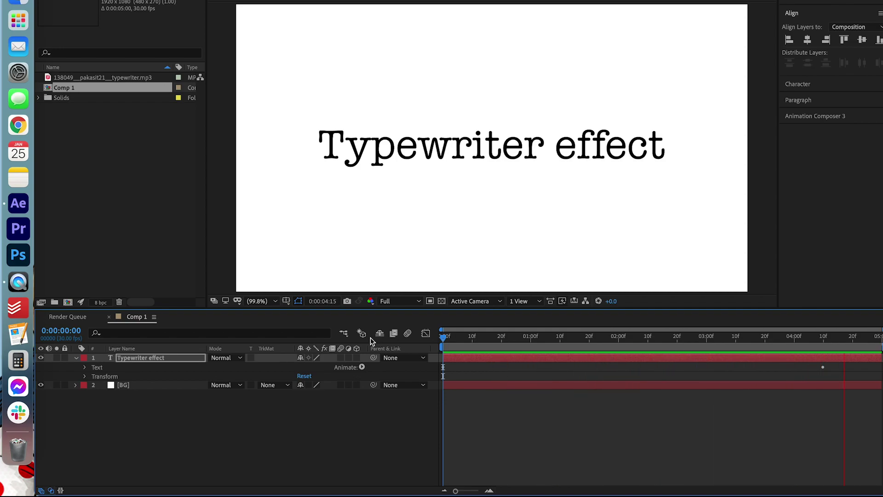
key("space")
Reveal the text layer's keyframes, move the ending Start keyframe to 3:00, and preview the animation from the first frame.
left_click(601, 361)
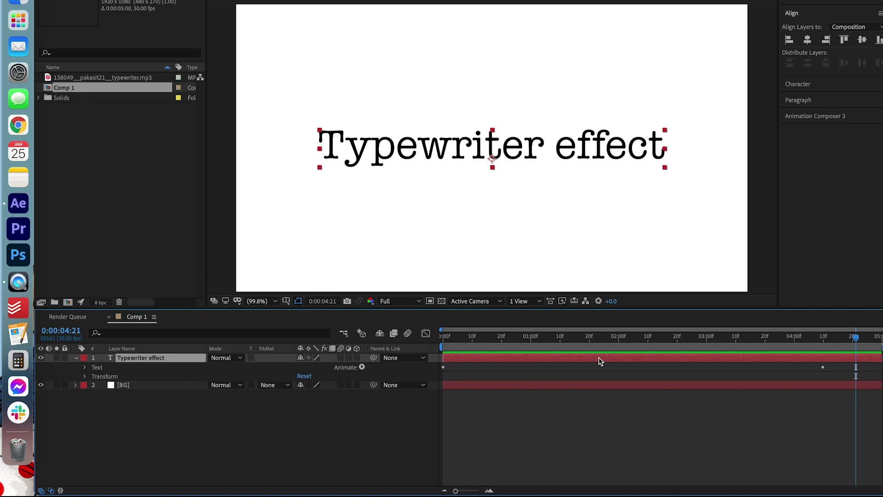
key("u")
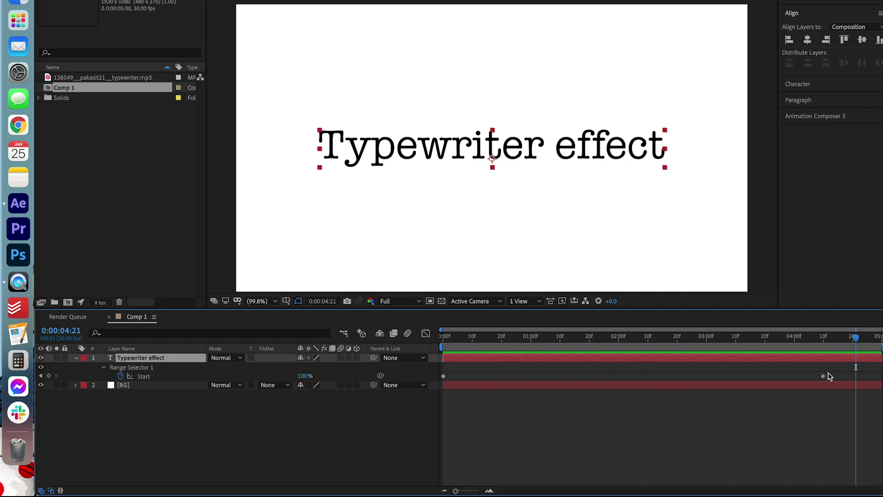
left_click_drag(824, 377, 707, 377)
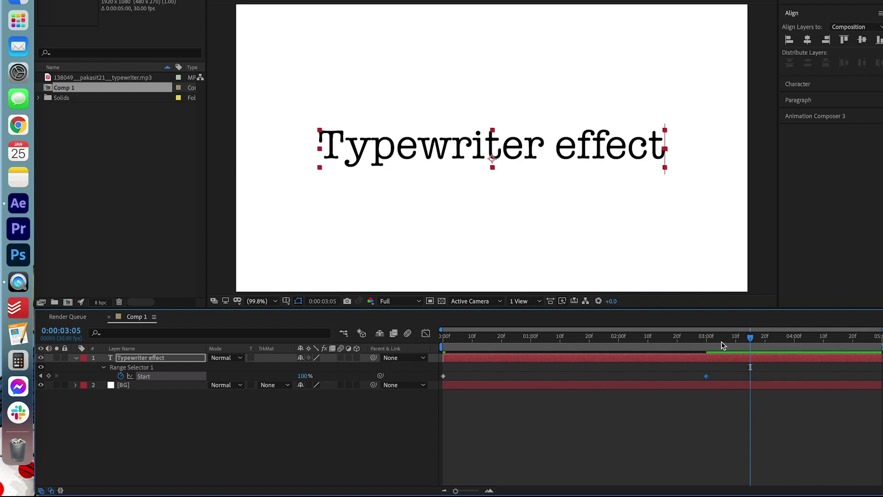
key("Home")
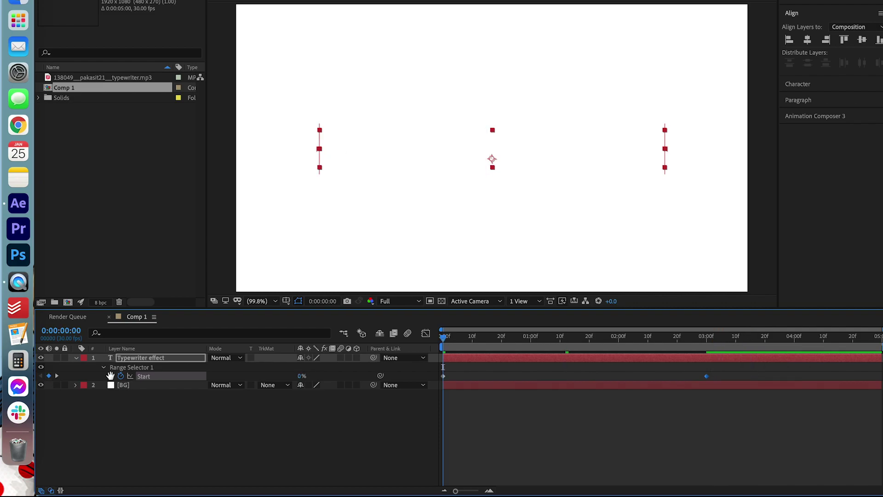
key("space")
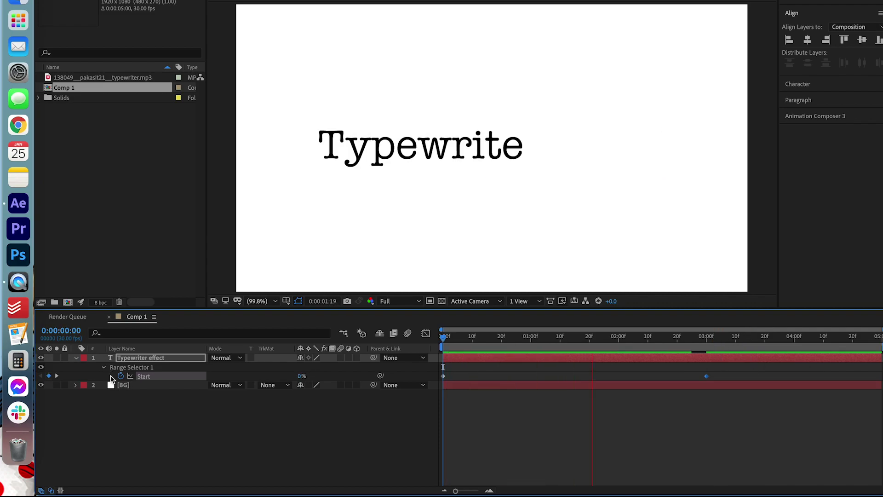
key("space")
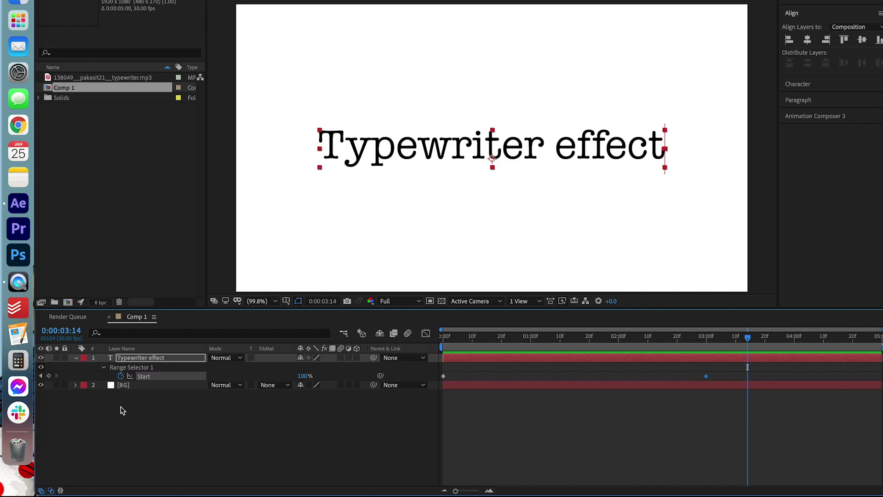
Add the typewriter.mp3 audio to the composition between the text and BG layers and play it from the start.
left_click(111, 164)
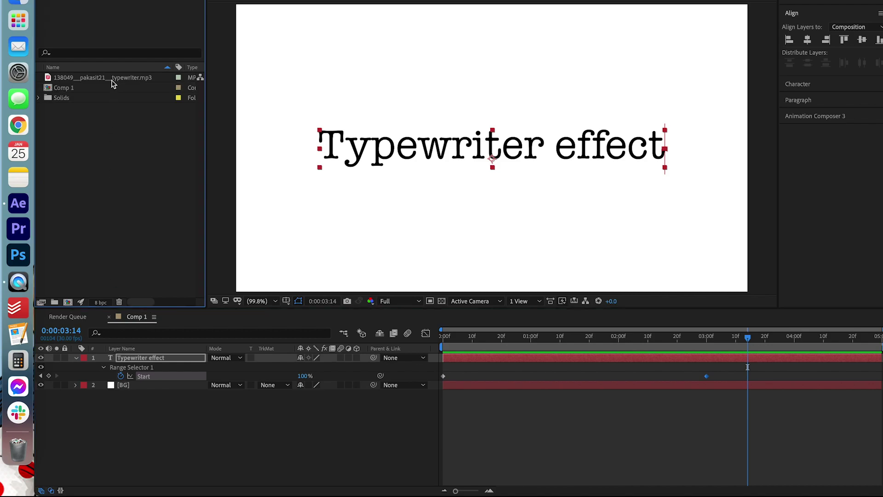
left_click_drag(112, 81, 158, 387)
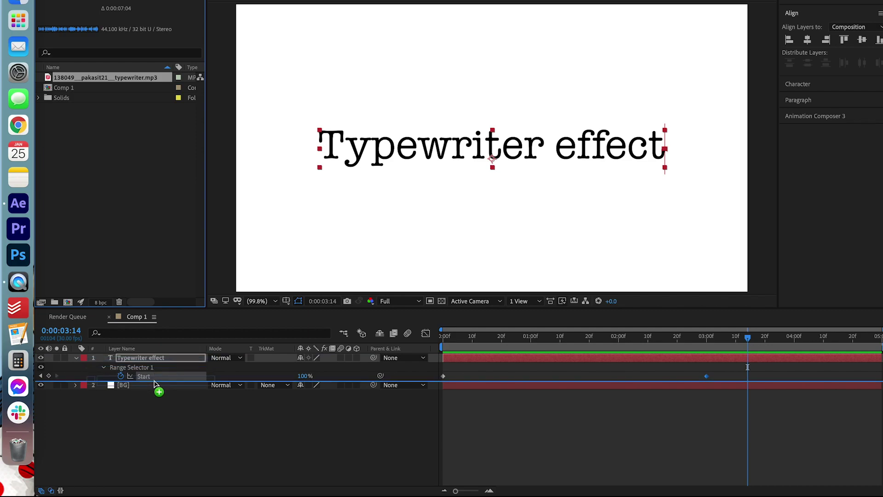
left_click_drag(492, 338, 422, 343)
key("space")
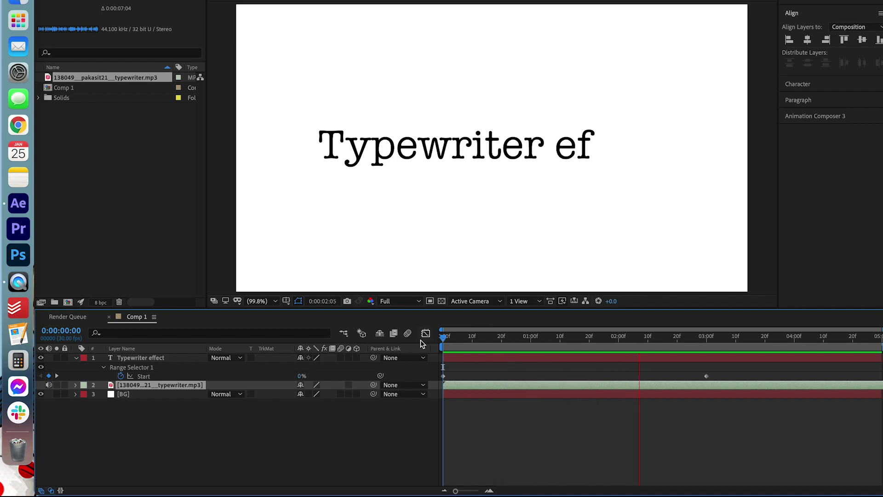
key("space")
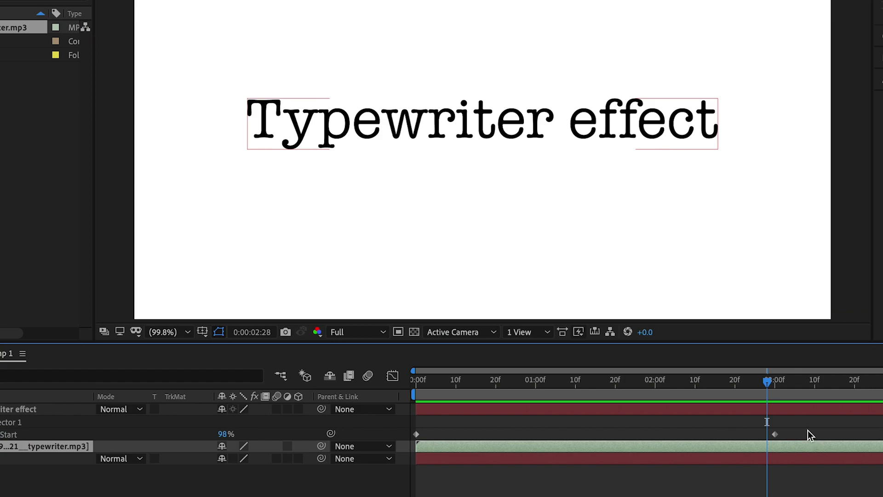
Split the audio layer at 0:00:02:28, delete the part after the split, and play the composition from the start.
key("ctrl+shift+d")
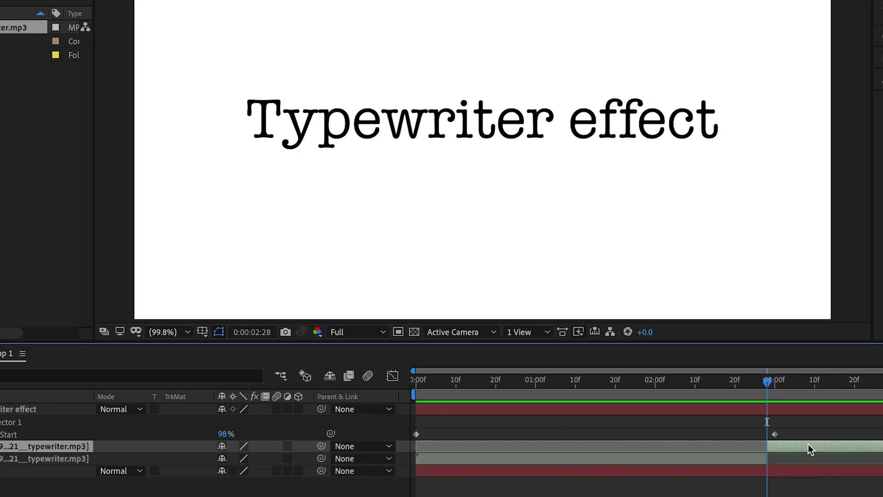
key("Delete")
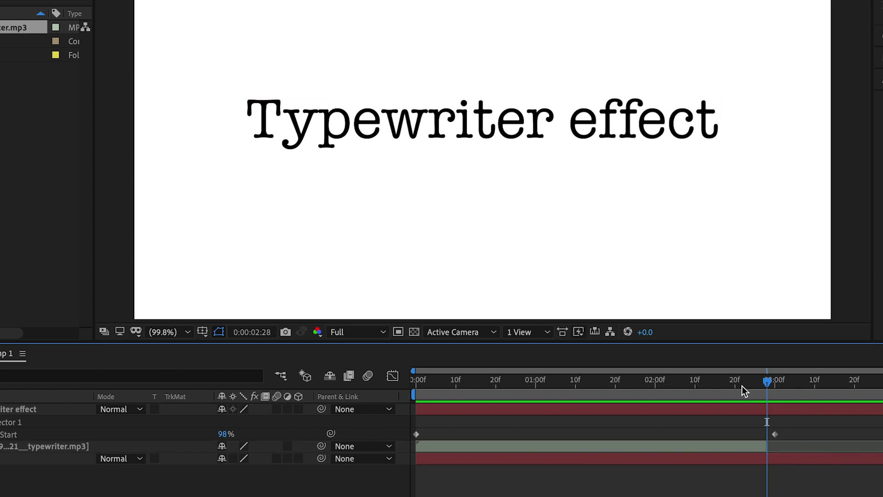
left_click_drag(742, 386, 355, 382)
key("space")
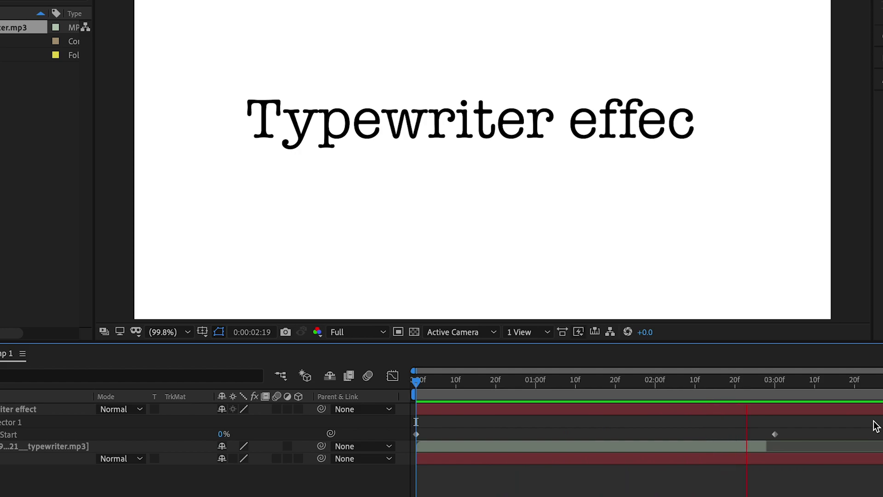
Extend the end of the typewriter audio layer to just past the 3:00 keyframe and replay the animation.
left_click(767, 449)
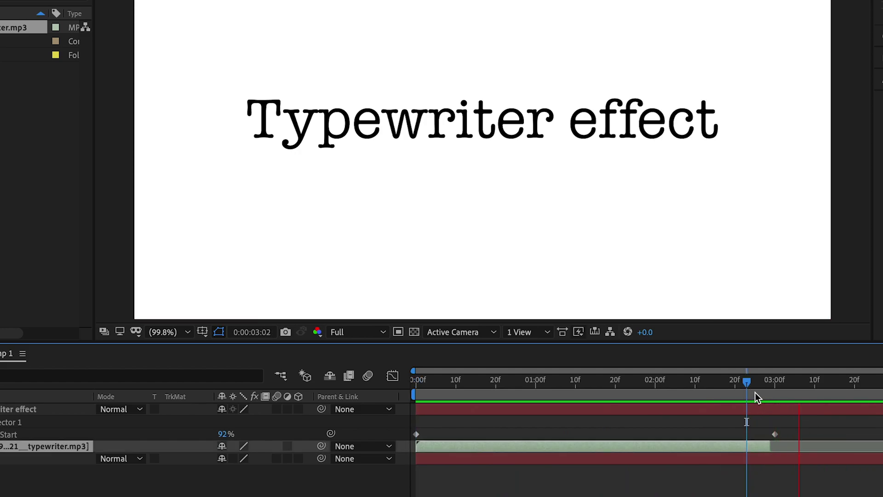
left_click(720, 384)
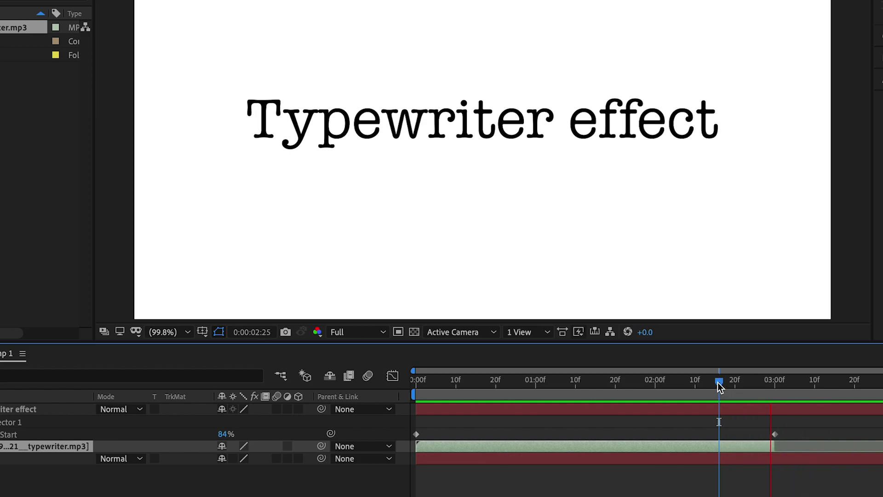
key("space")
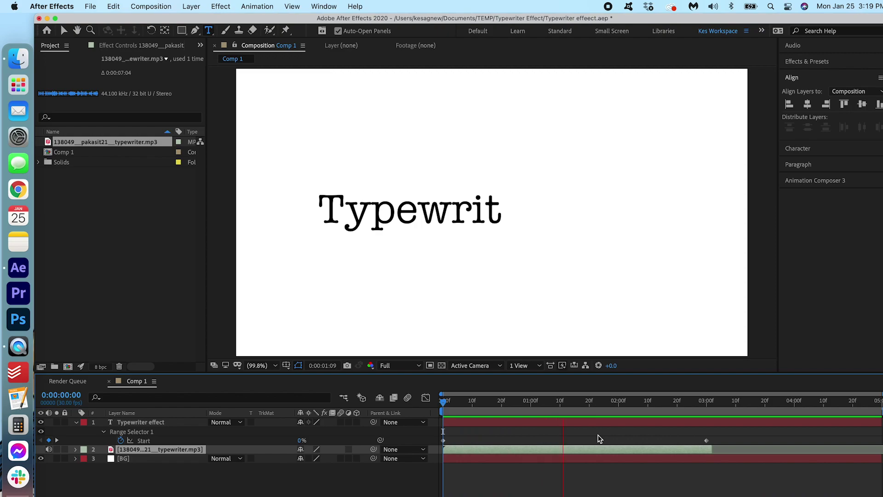